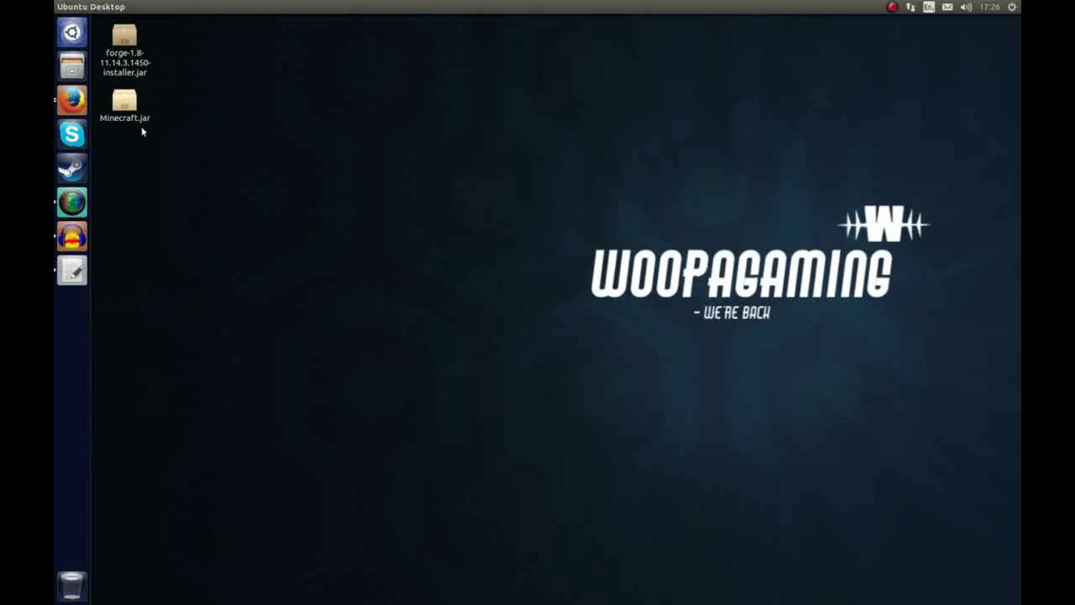
- Switch to Firefox to view the Minecraft Forge and Minecraft download pages, and minimise the browser
{"action": "left_click", "coordinate": [75, 108]}
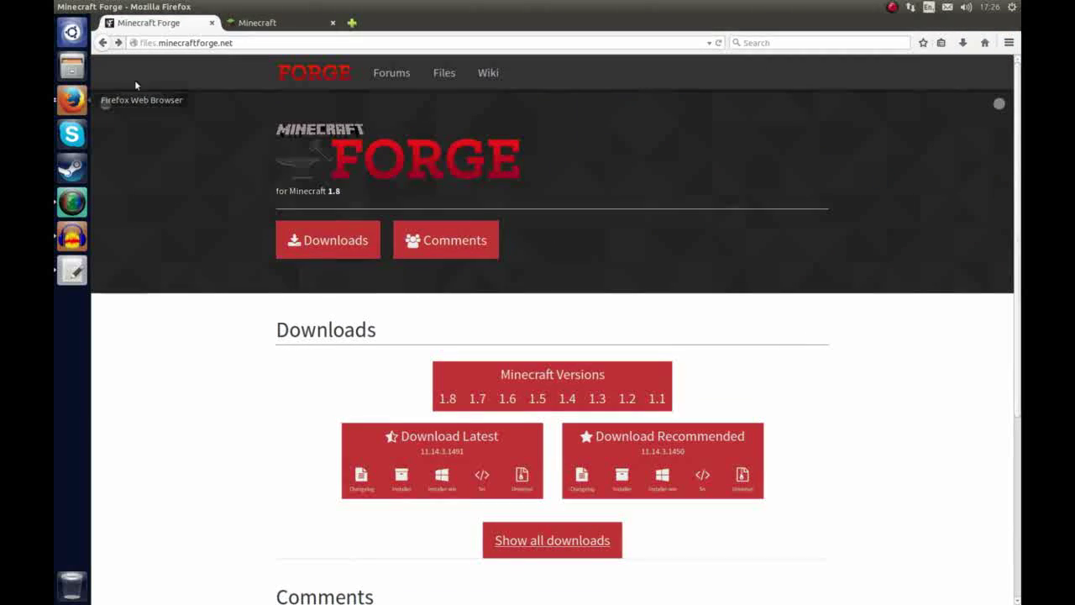
{"action": "left_click", "coordinate": [270, 23]}
{"action": "left_click", "coordinate": [509, 235]}
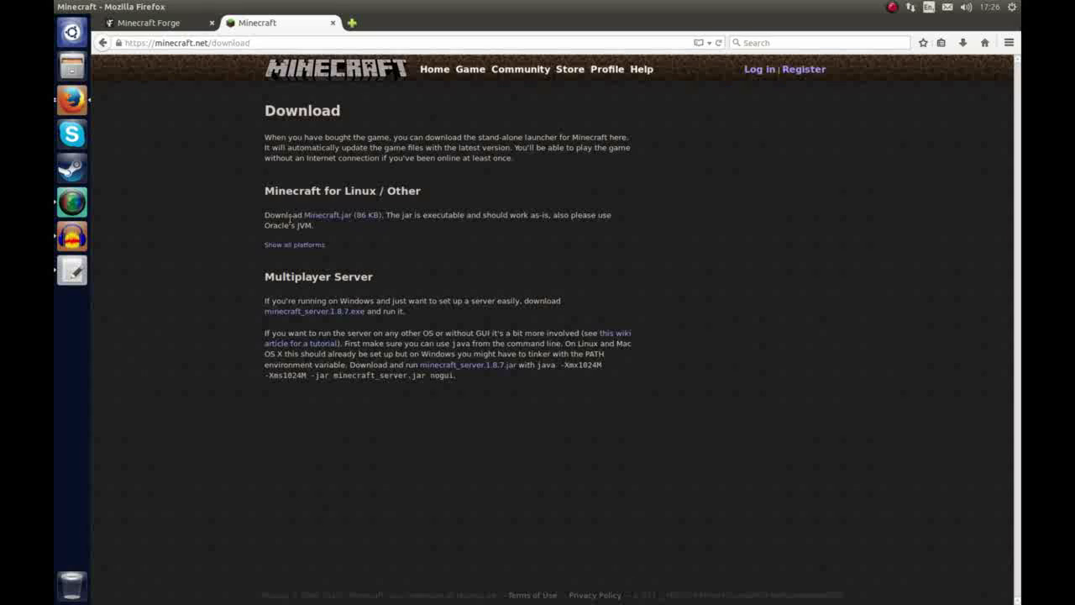
{"action": "left_click", "coordinate": [73, 6]}
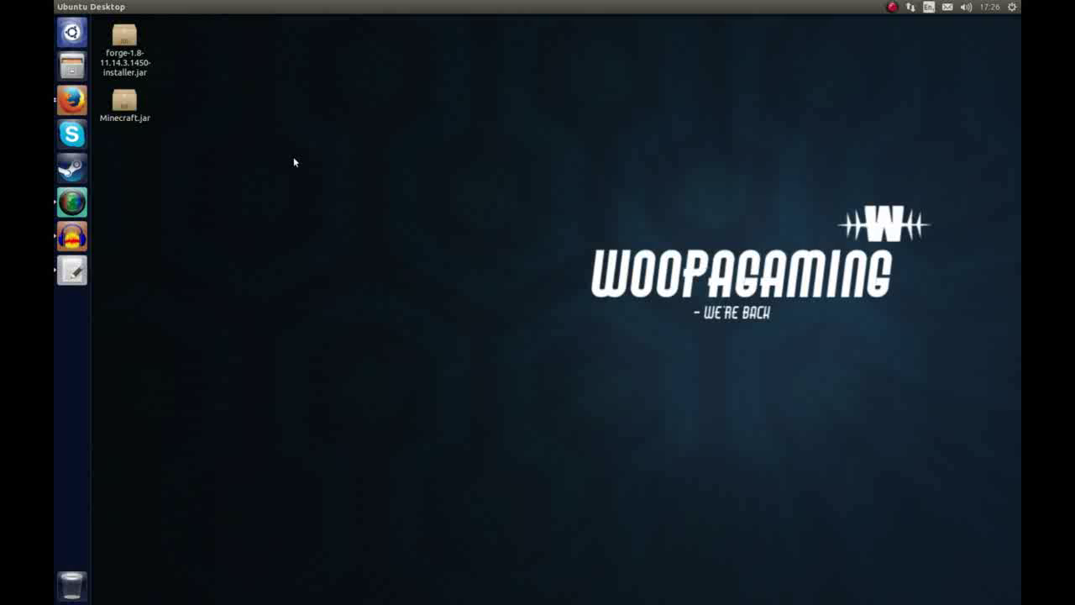
- Open a terminal in the Desktop folder and launch Minecraft with java -jar Minecraft.jar
{"action": "right_click", "coordinate": [272, 141]}
{"action": "left_click", "coordinate": [321, 181]}
{"action": "double_click", "coordinate": [312, 34]}
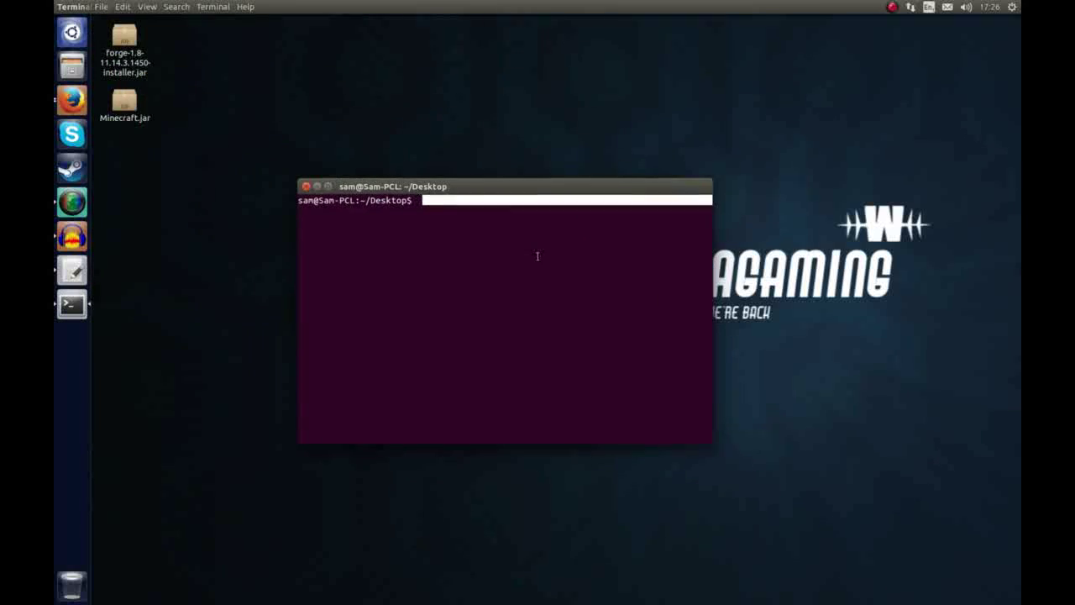
{"action": "left_click", "coordinate": [538, 256]}
{"action": "type", "text": "java"}
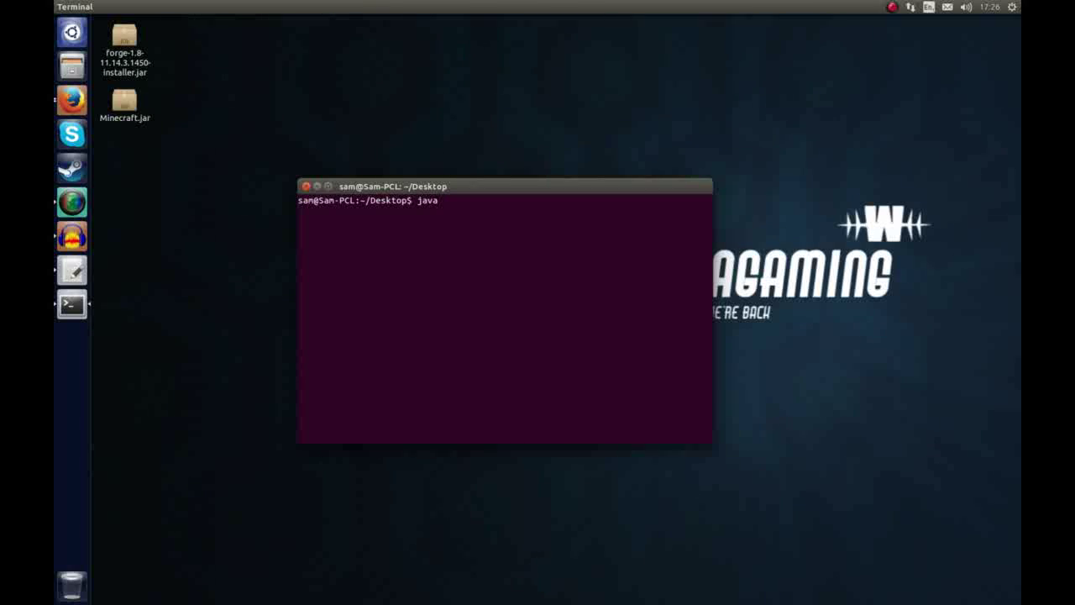
{"action": "type", "text": " -jar Mi"}
{"action": "key", "text": "Tab"}
{"action": "key", "text": "Return"}
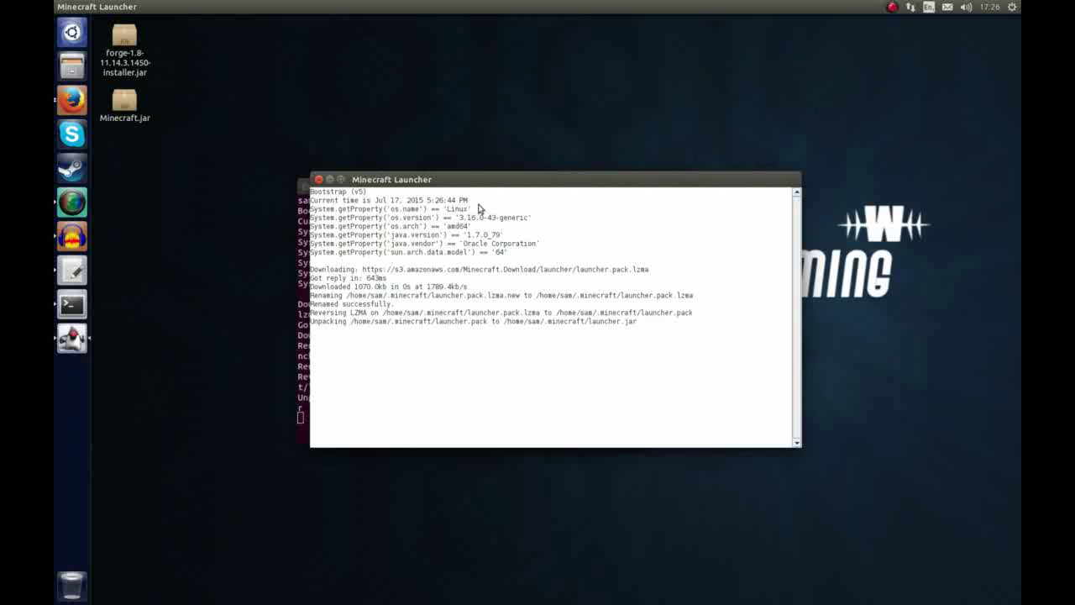
- Move the Minecraft Launcher window clear of the terminal and enter the account username in its login form
{"action": "left_click_drag", "start_coordinate": [482, 179], "coordinate": [578, 141]}
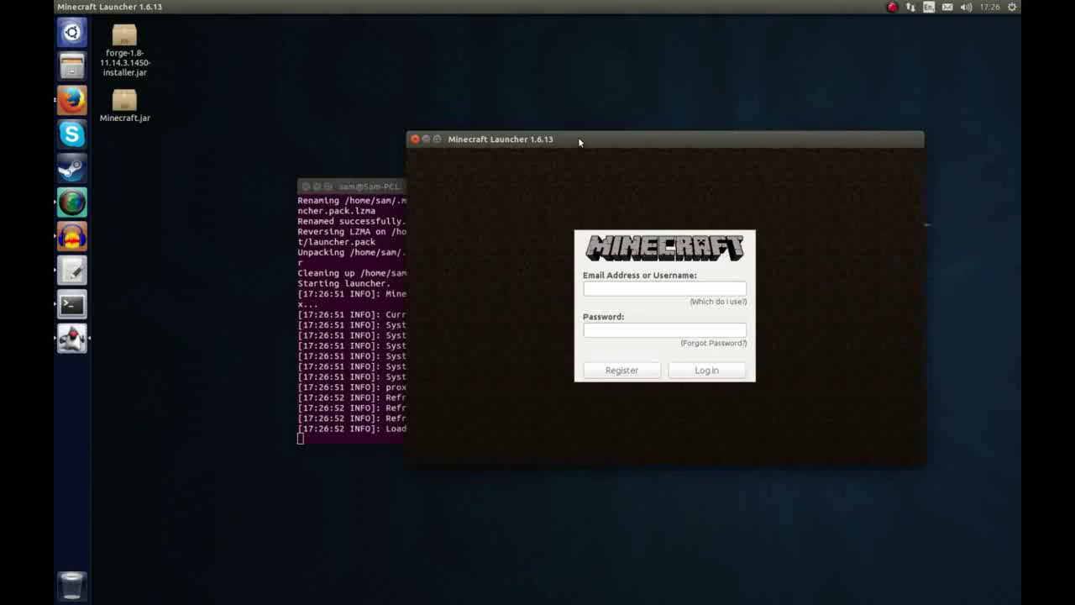
{"action": "left_click", "coordinate": [662, 286]}
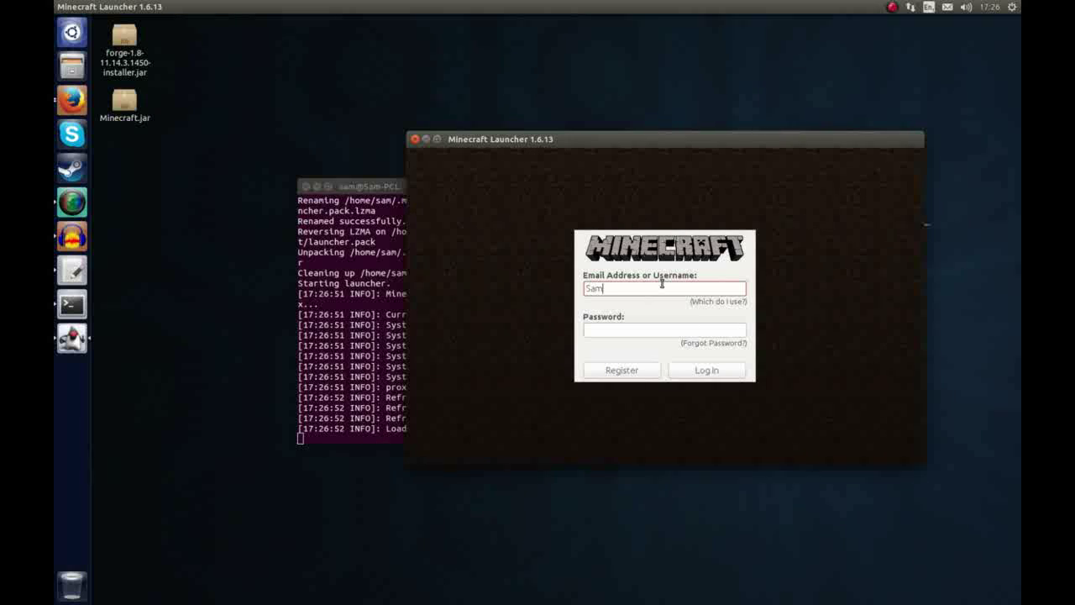
{"action": "type", "text": "Sam"}
{"action": "key", "text": "Tab"}
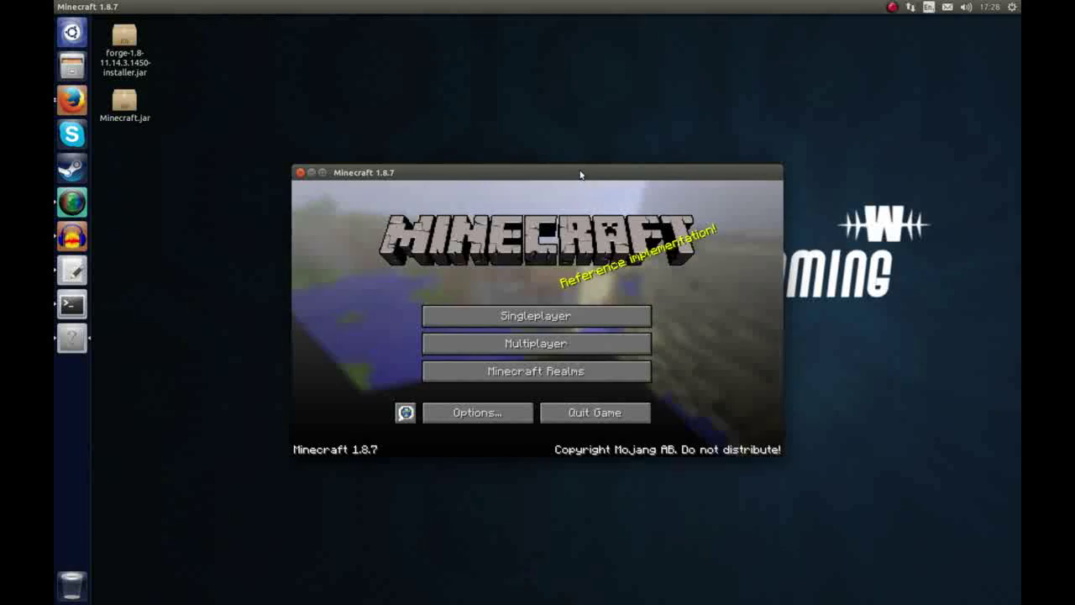
- Quit Minecraft 1.8.7 and close the terminal that launched it
{"action": "left_click_drag", "start_coordinate": [580, 175], "coordinate": [621, 168]}
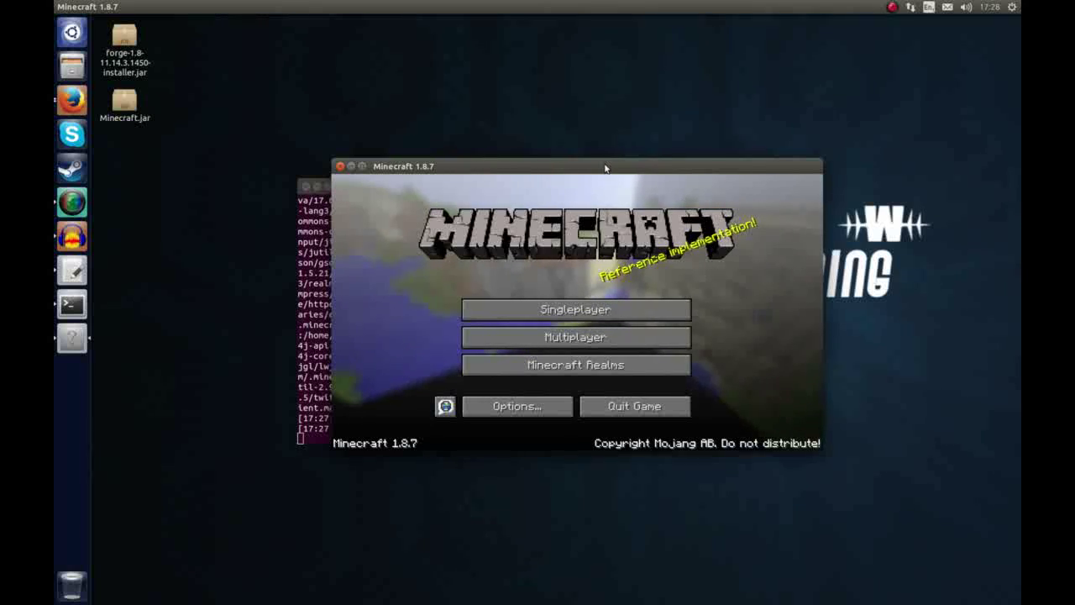
{"action": "left_click", "coordinate": [621, 406]}
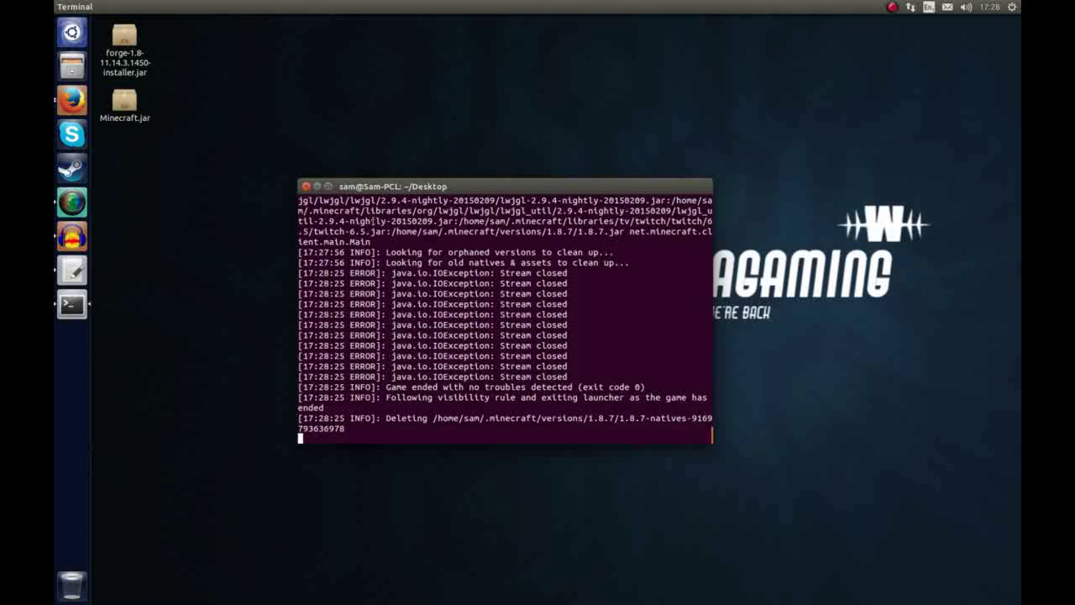
{"action": "left_click", "coordinate": [306, 185]}
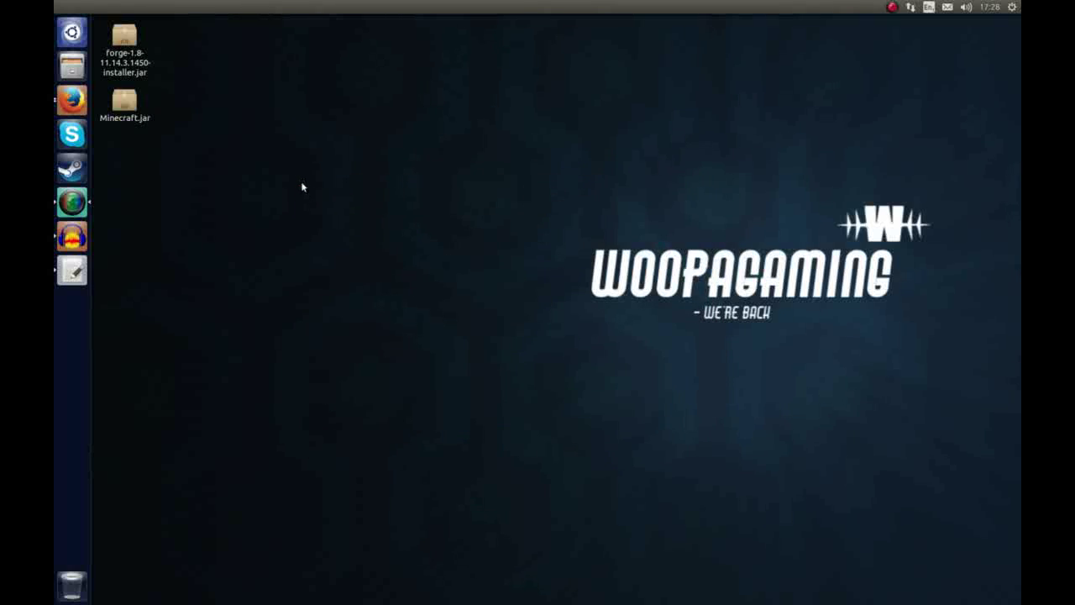
- Look over the Latest and Recommended downloads on the Minecraft Forge page in Firefox, and minimise the browser
{"action": "left_click", "coordinate": [77, 105]}
{"action": "left_click", "coordinate": [155, 27]}
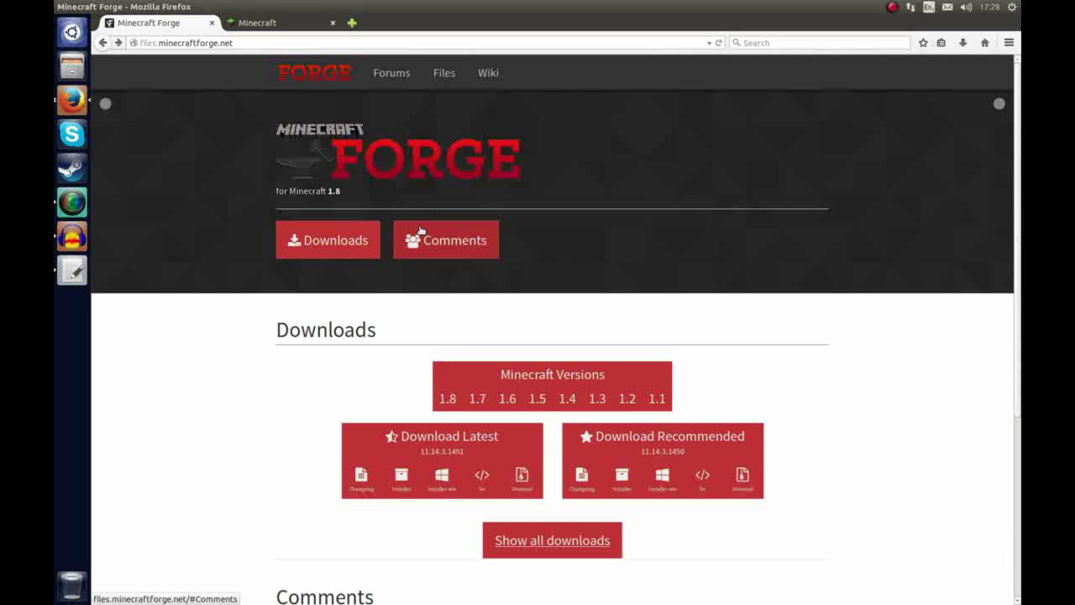
{"action": "scroll", "coordinate": [781, 267], "scroll_direction": "down", "scroll_amount": 2}
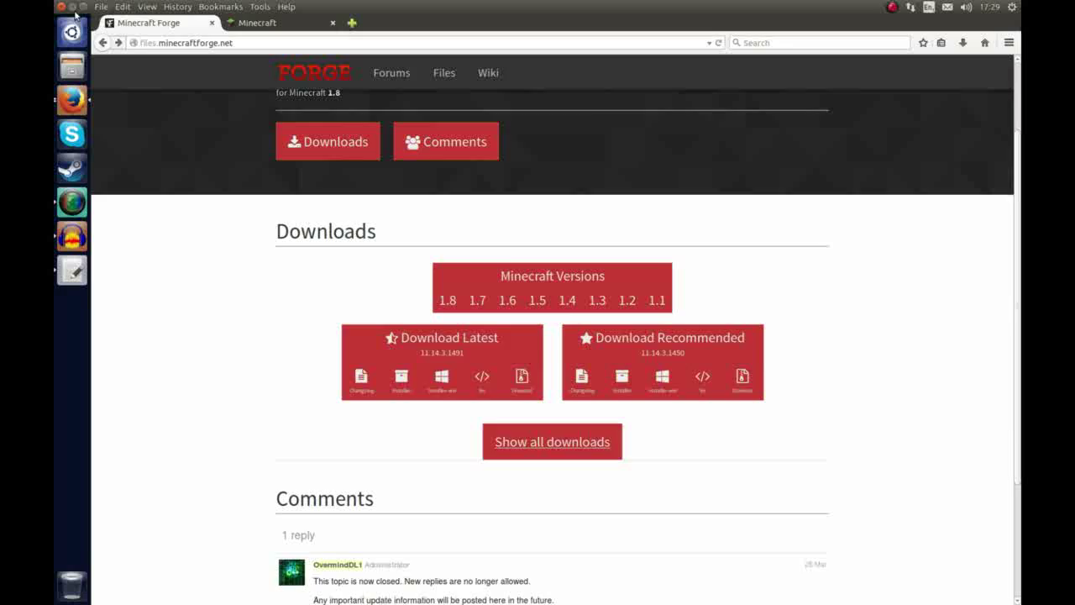
{"action": "left_click", "coordinate": [72, 6]}
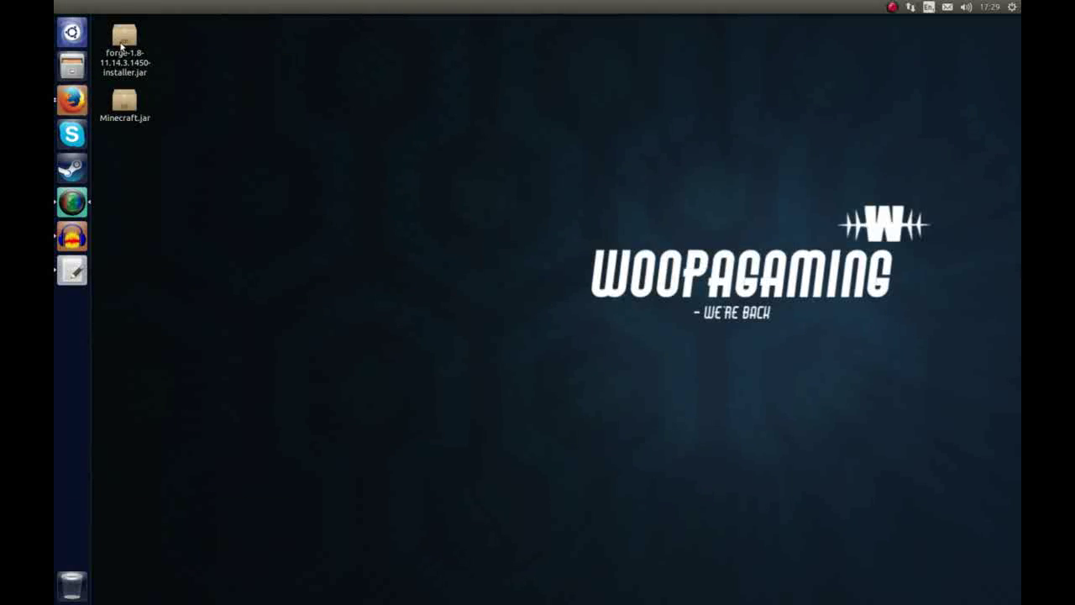
- Open a terminal in the Desktop folder and run java -jar forge-1.8-11.14.3.1450-installer.jar
{"action": "right_click", "coordinate": [301, 130]}
{"action": "left_click", "coordinate": [353, 166]}
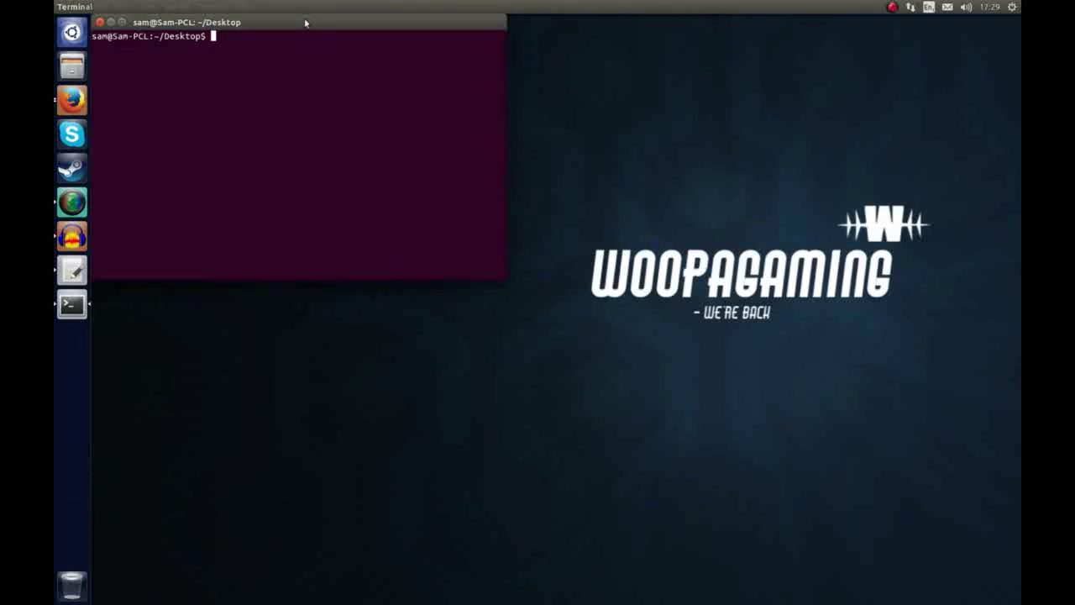
{"action": "left_click_drag", "start_coordinate": [304, 17], "coordinate": [530, 156]}
{"action": "type", "text": "java -jar for"}
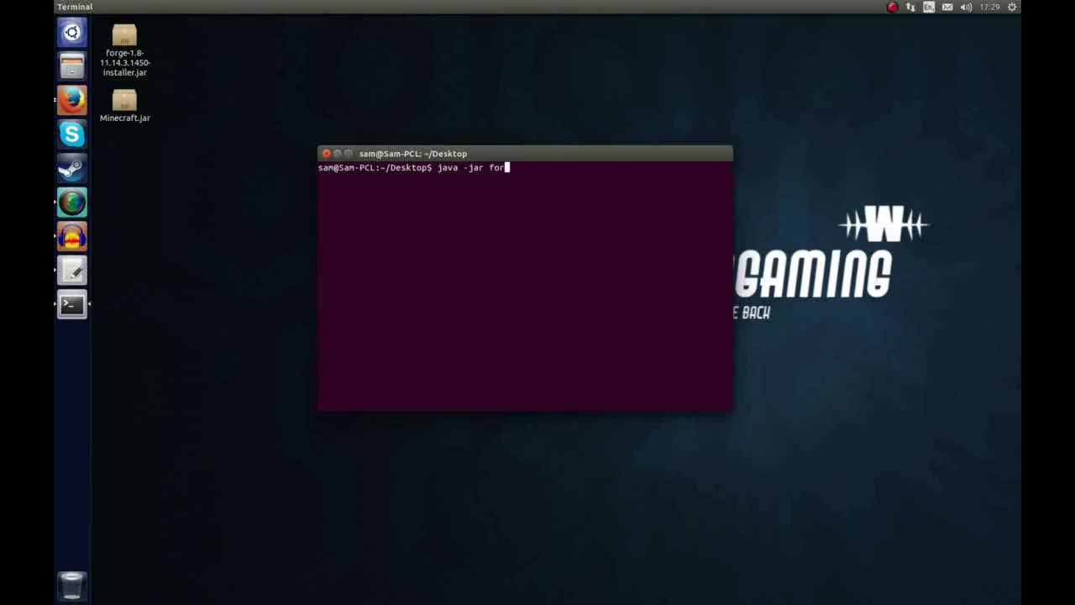
{"action": "key", "text": "Tab"}
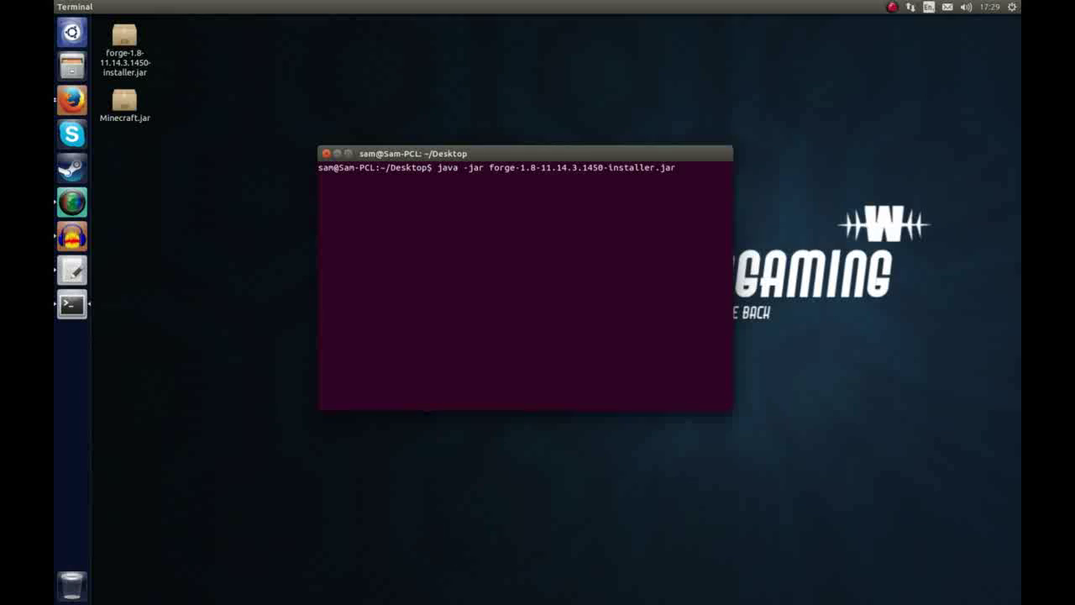
{"action": "key", "text": "Return"}
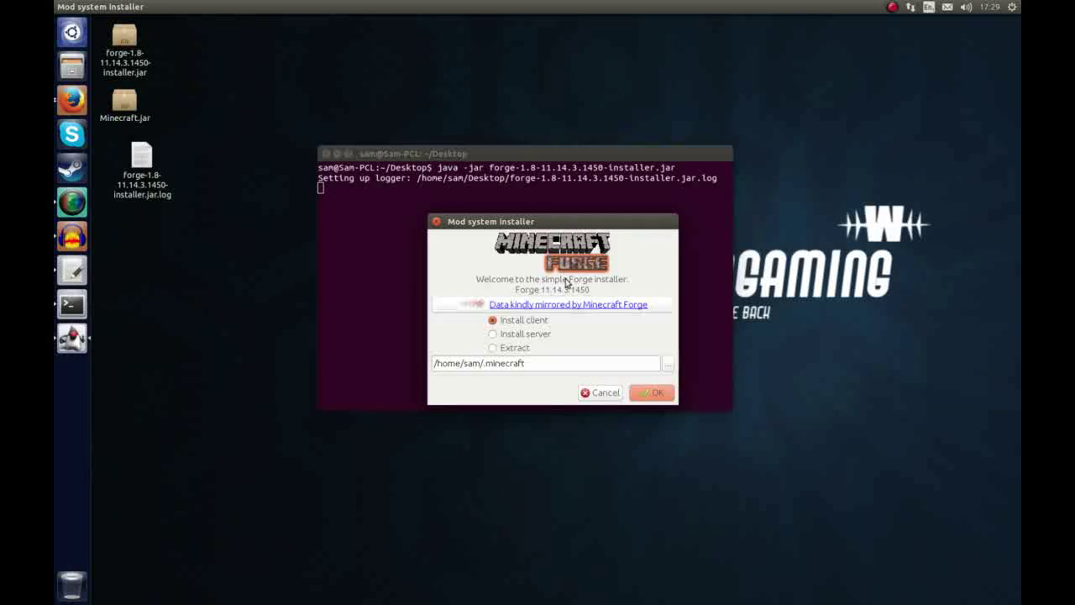
- Install Forge with the Install client option into the default .minecraft folder, and close the finished installer and terminal
{"action": "left_click", "coordinate": [509, 336]}
{"action": "left_click", "coordinate": [511, 347]}
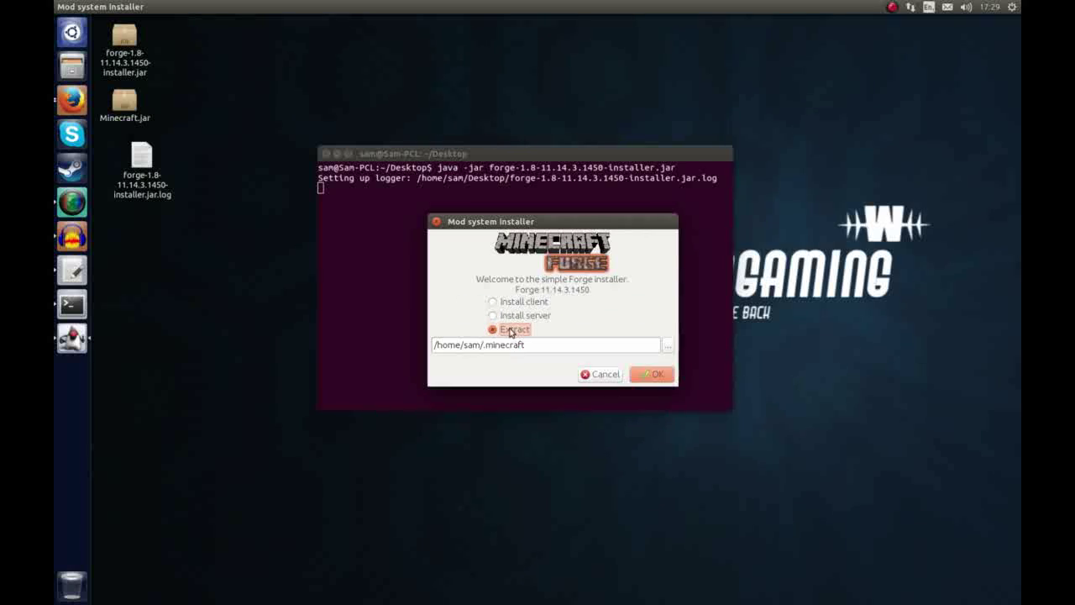
{"action": "left_click", "coordinate": [516, 302]}
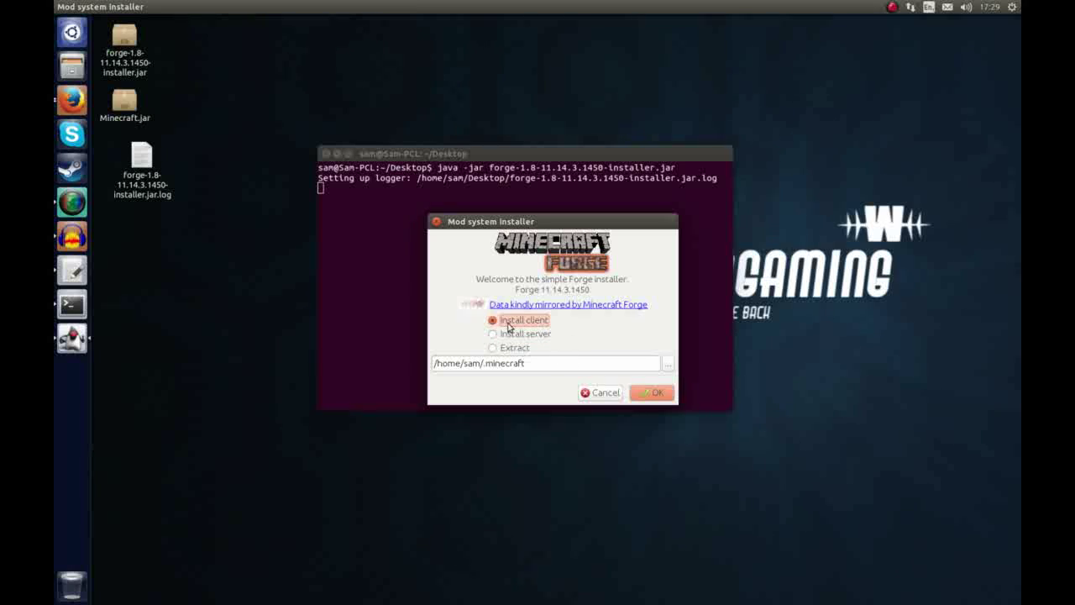
{"action": "left_click", "coordinate": [655, 392]}
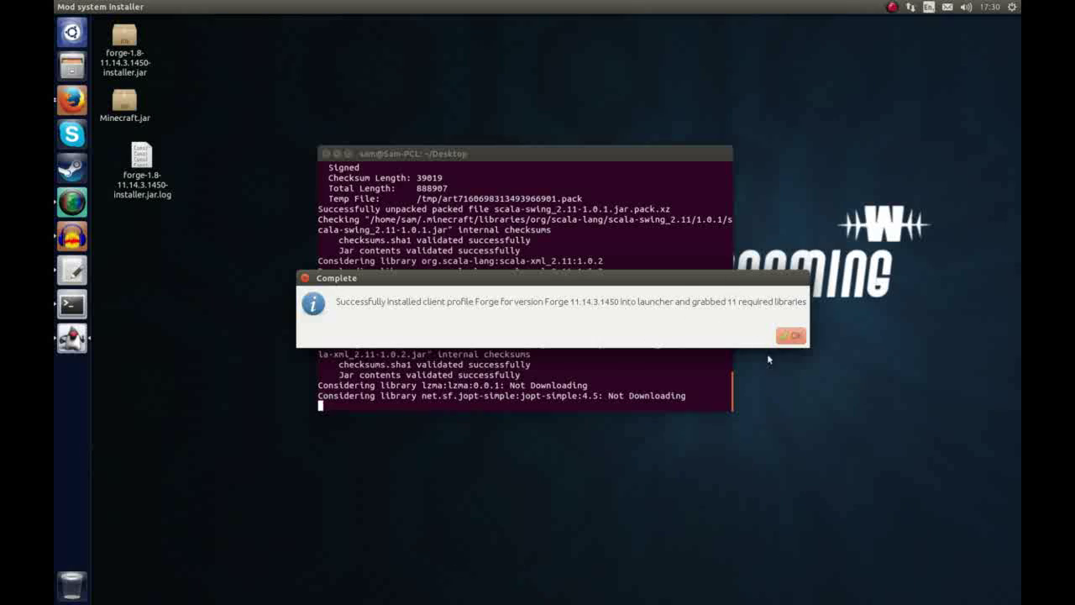
{"action": "left_click", "coordinate": [792, 337]}
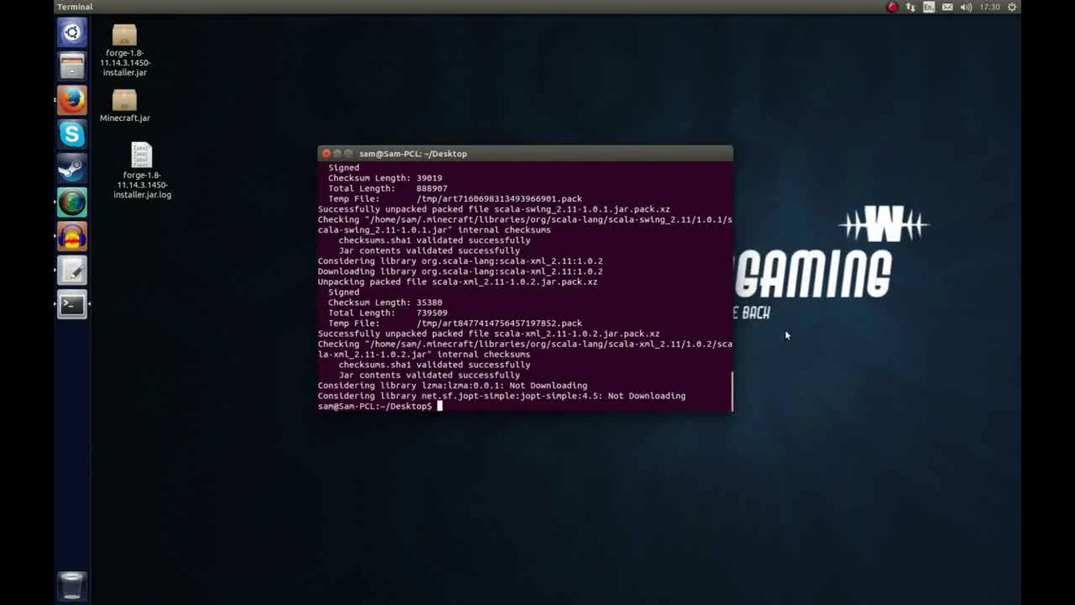
{"action": "left_click", "coordinate": [327, 154]}
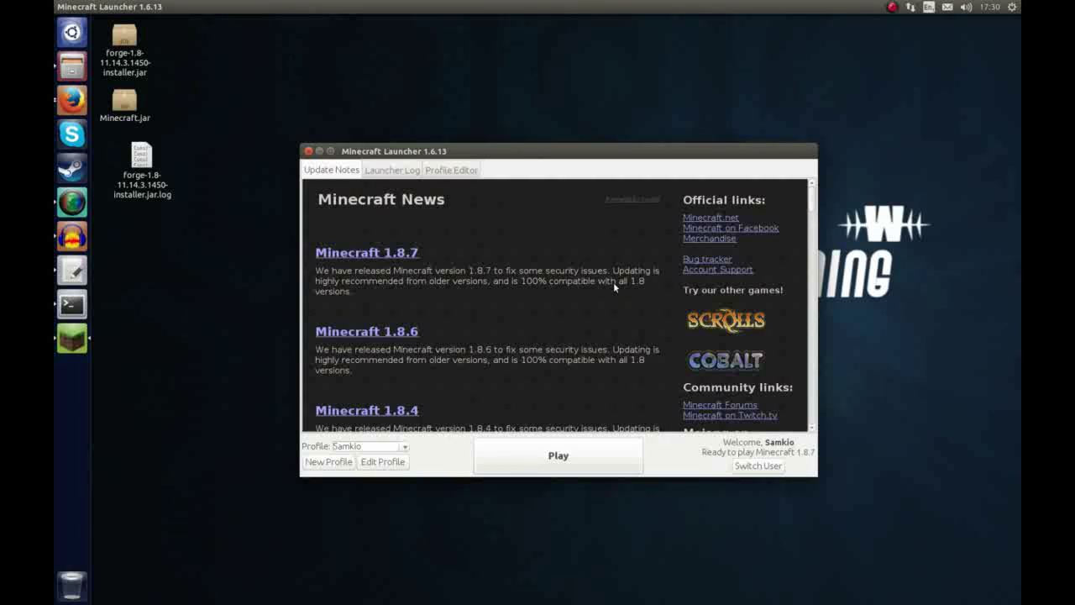
- Choose the Forge profile in the Minecraft Launcher and start the game
{"action": "left_click", "coordinate": [404, 451]}
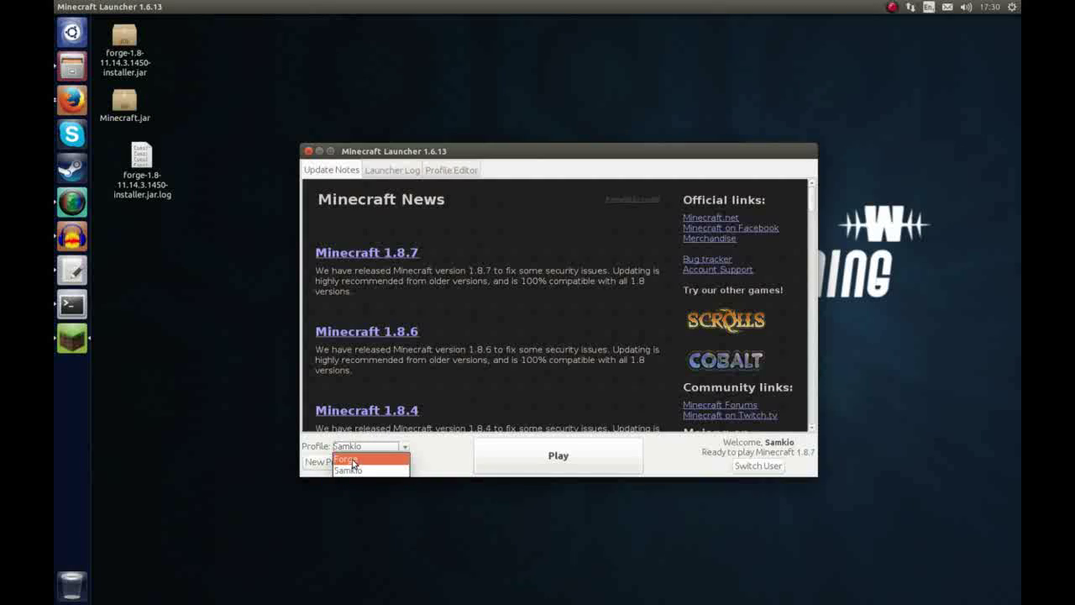
{"action": "left_click", "coordinate": [363, 462]}
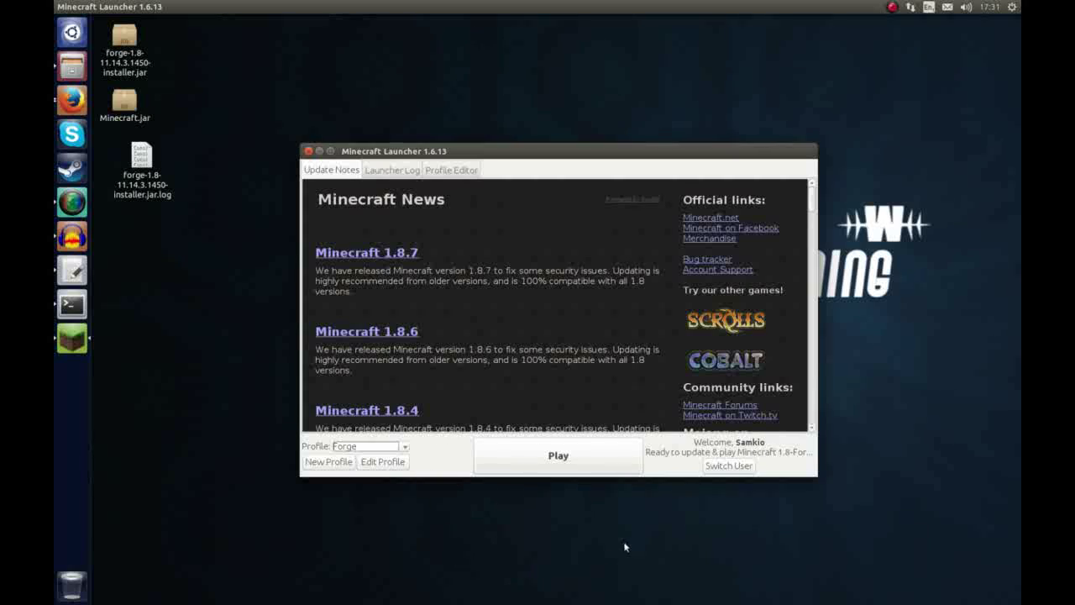
{"action": "left_click", "coordinate": [592, 455]}
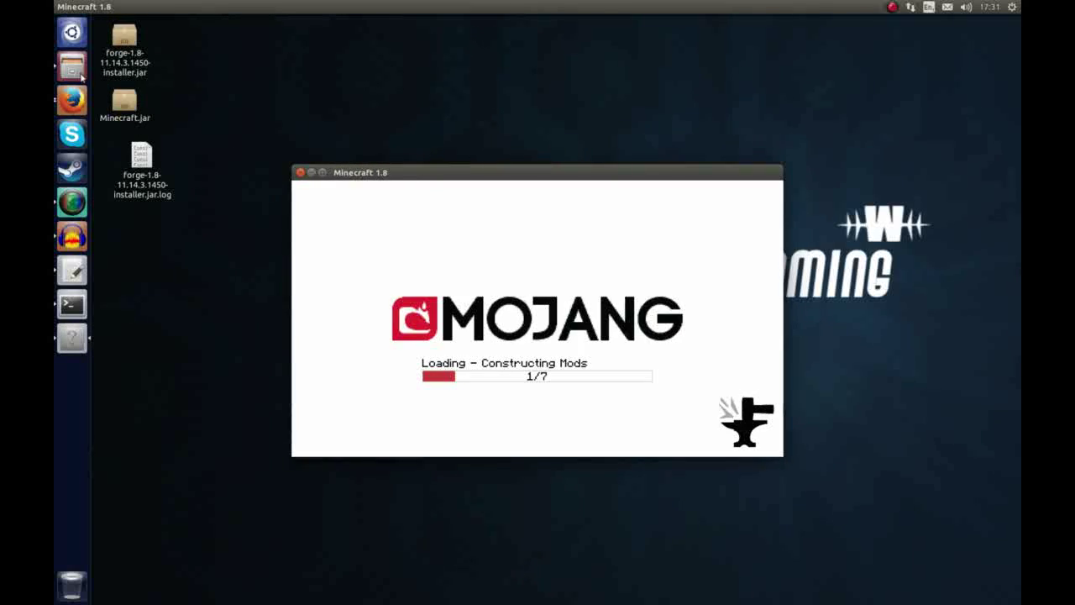
- Open the mods folder inside .minecraft in the file manager and move the Minecraft window beside it
{"action": "left_click", "coordinate": [71, 71]}
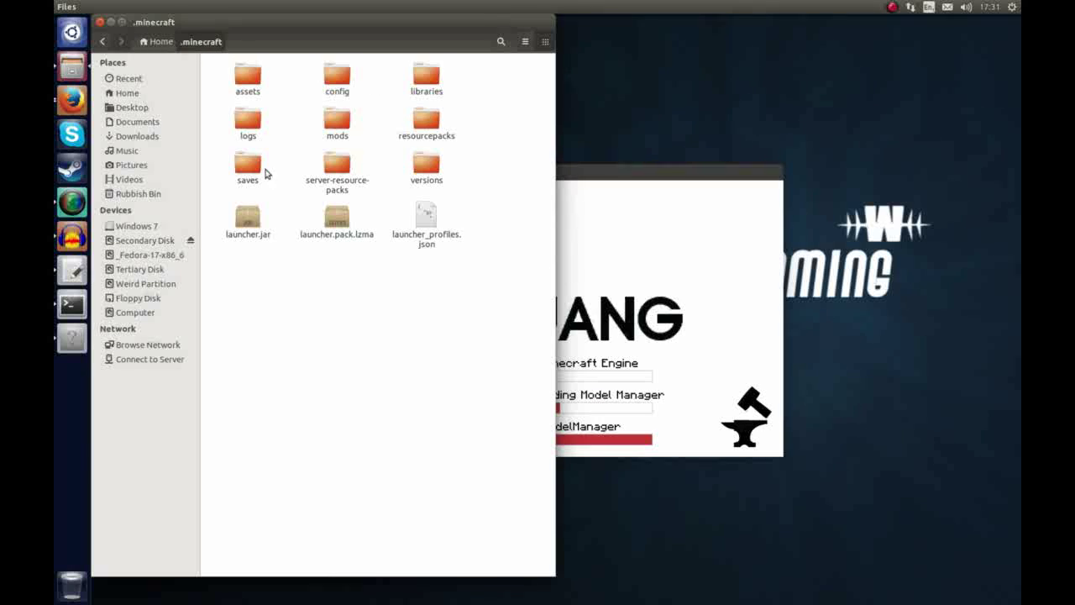
{"action": "double_click", "coordinate": [340, 133]}
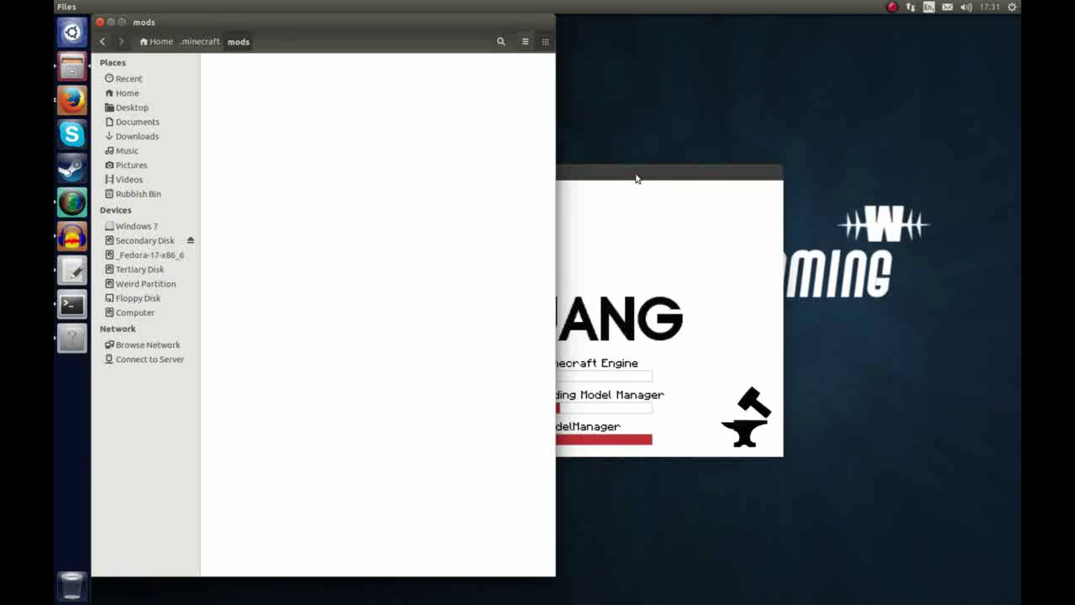
{"action": "left_click_drag", "start_coordinate": [635, 175], "coordinate": [885, 155]}
{"action": "left_click", "coordinate": [434, 278]}
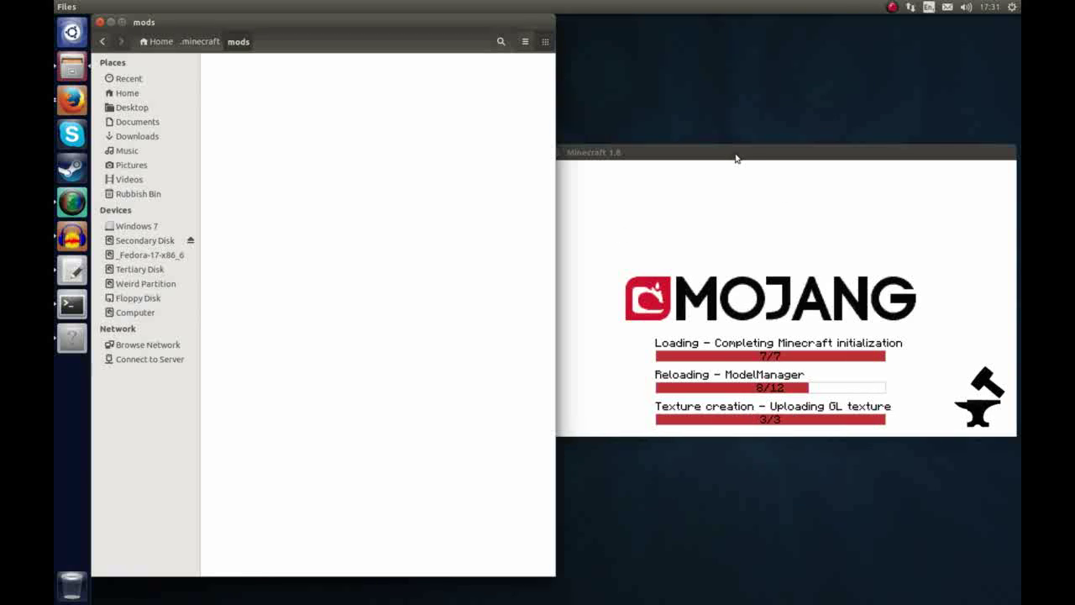
{"action": "left_click_drag", "start_coordinate": [725, 153], "coordinate": [709, 152]}
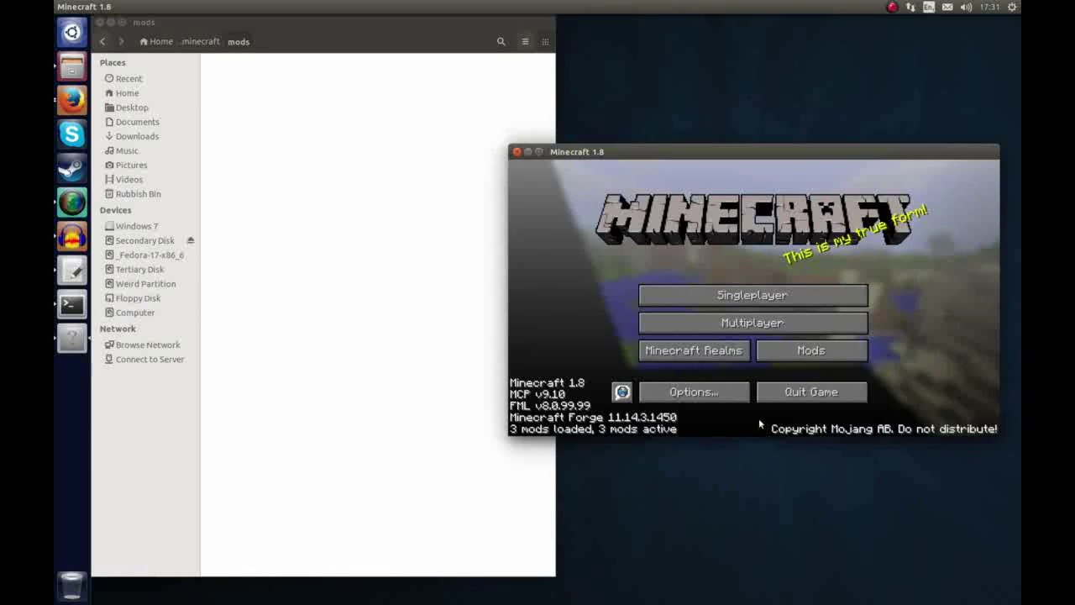
- Maximise Minecraft, examine the Minecraft Coder Pack, Forge Mod Loader and Minecraft Forge entries in the mod list, and restore the window size
{"action": "double_click", "coordinate": [780, 152]}
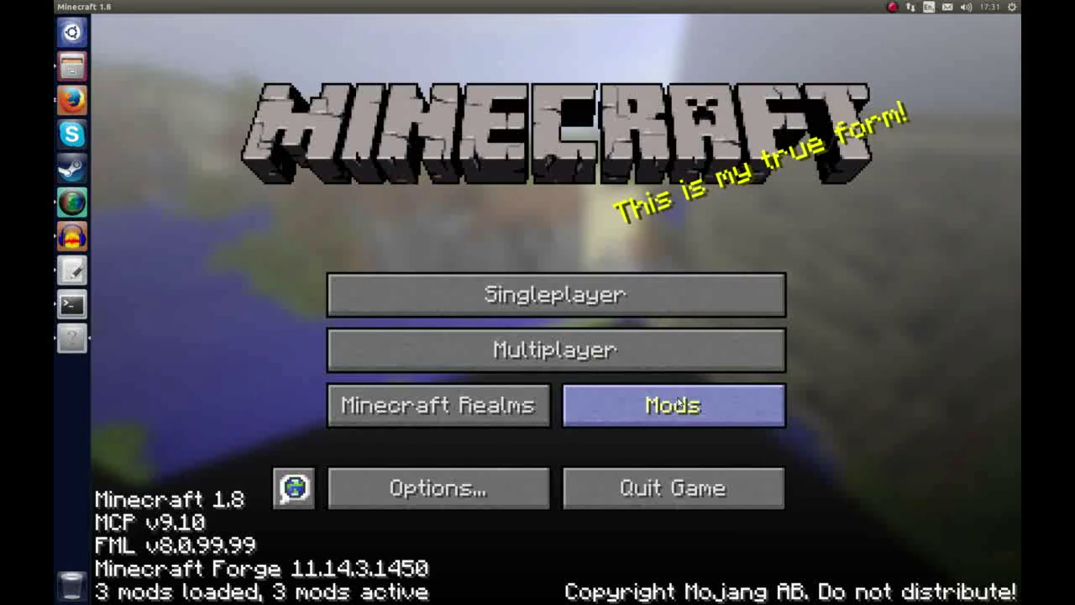
{"action": "left_click", "coordinate": [677, 403]}
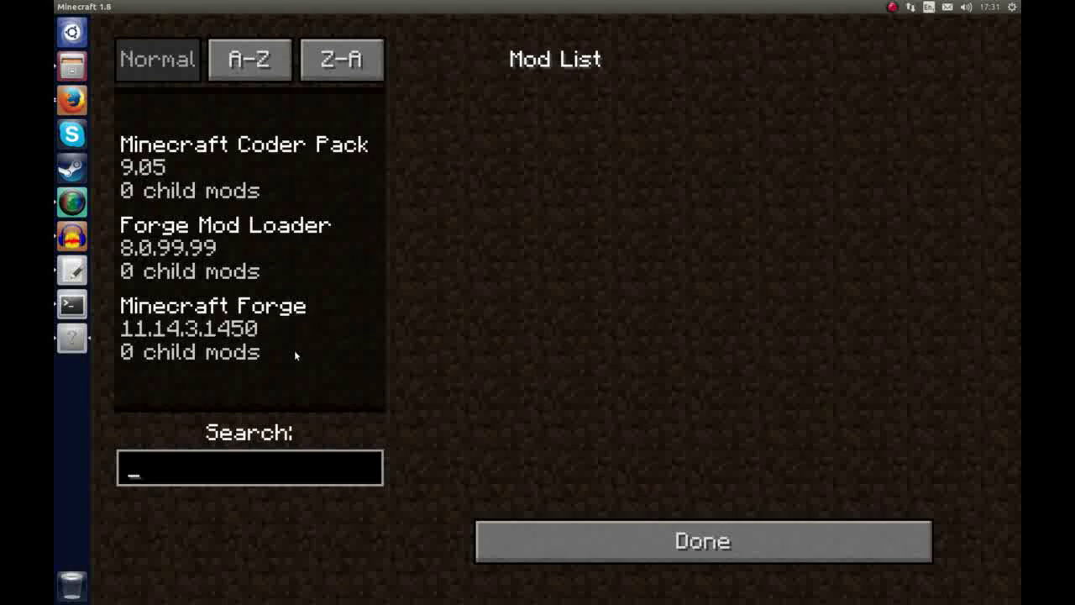
{"action": "left_click", "coordinate": [217, 190]}
{"action": "left_click", "coordinate": [243, 263]}
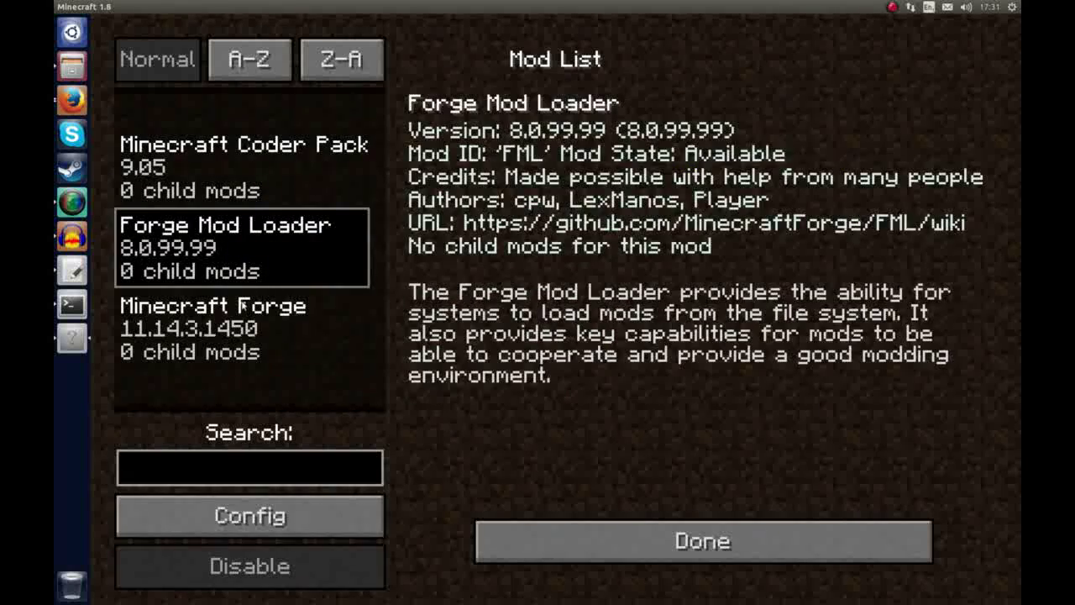
{"action": "left_click", "coordinate": [243, 308]}
{"action": "left_click", "coordinate": [231, 182]}
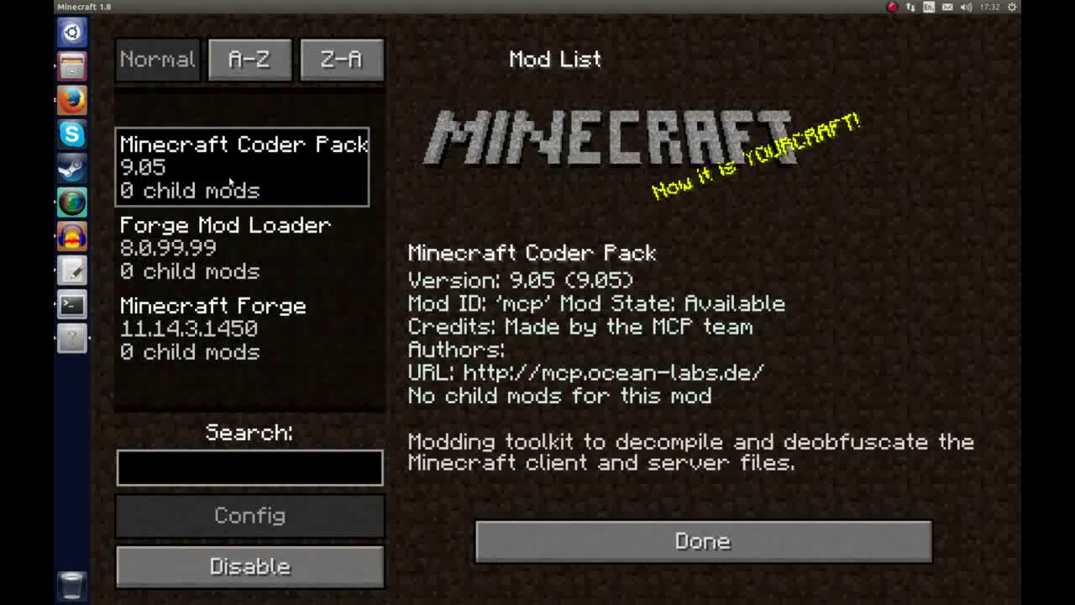
{"action": "left_click", "coordinate": [229, 256]}
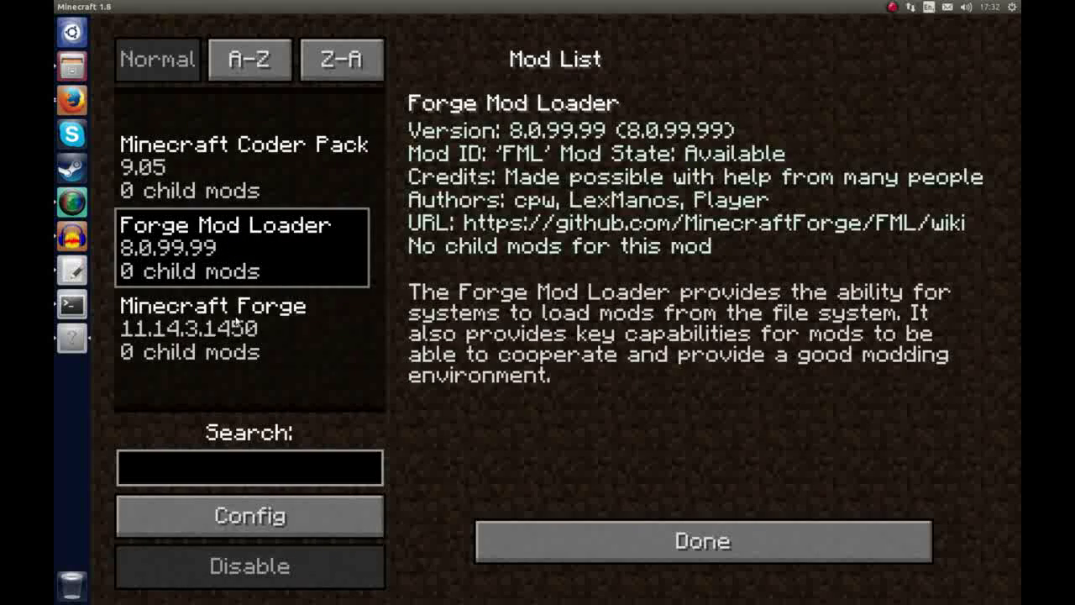
{"action": "left_click", "coordinate": [237, 322]}
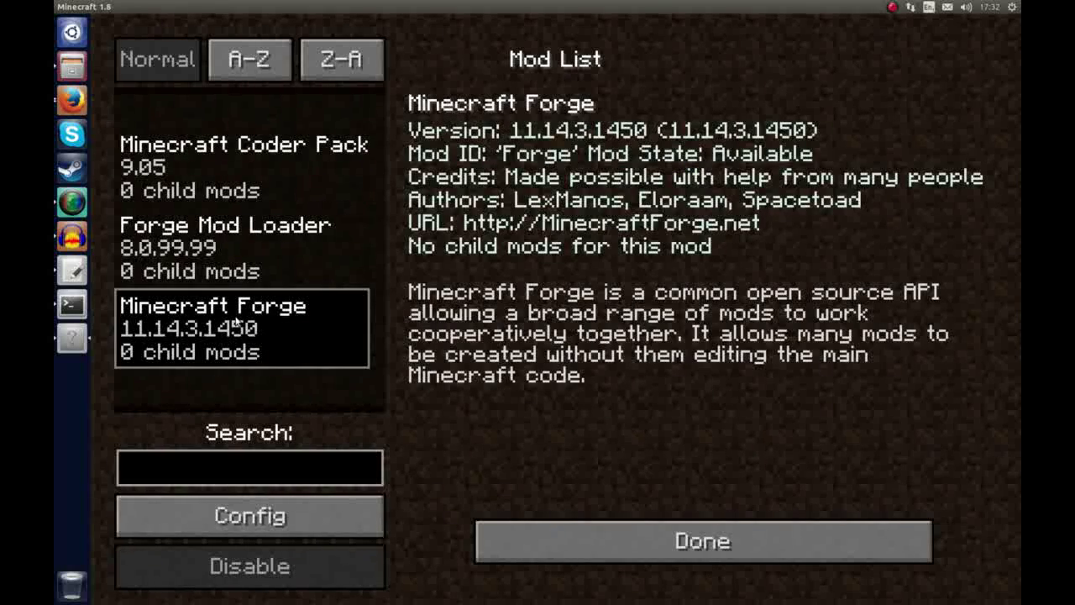
{"action": "left_click", "coordinate": [584, 542]}
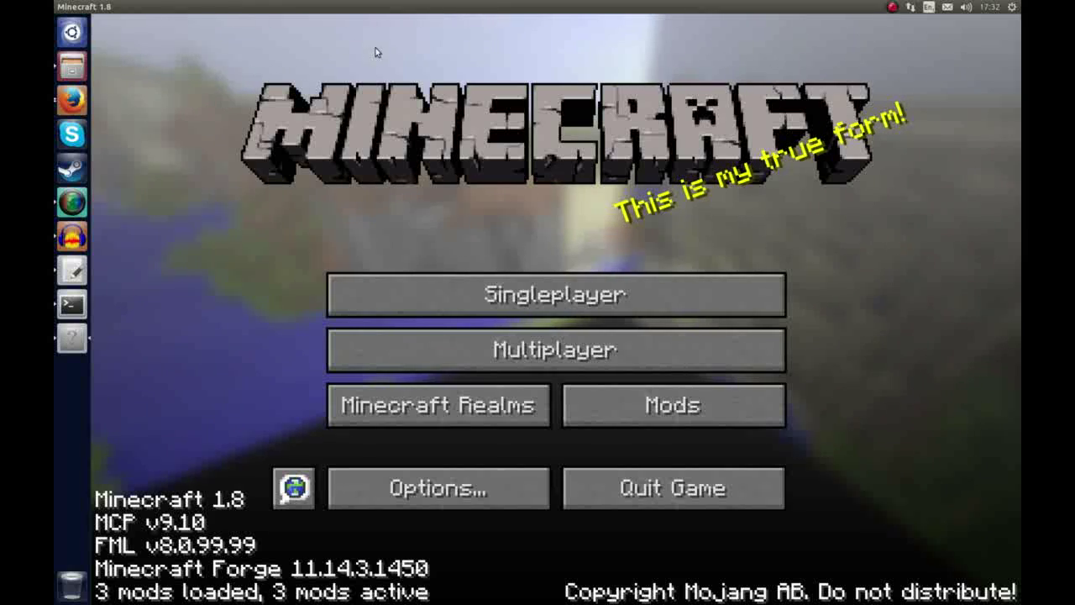
{"action": "double_click", "coordinate": [415, 7]}
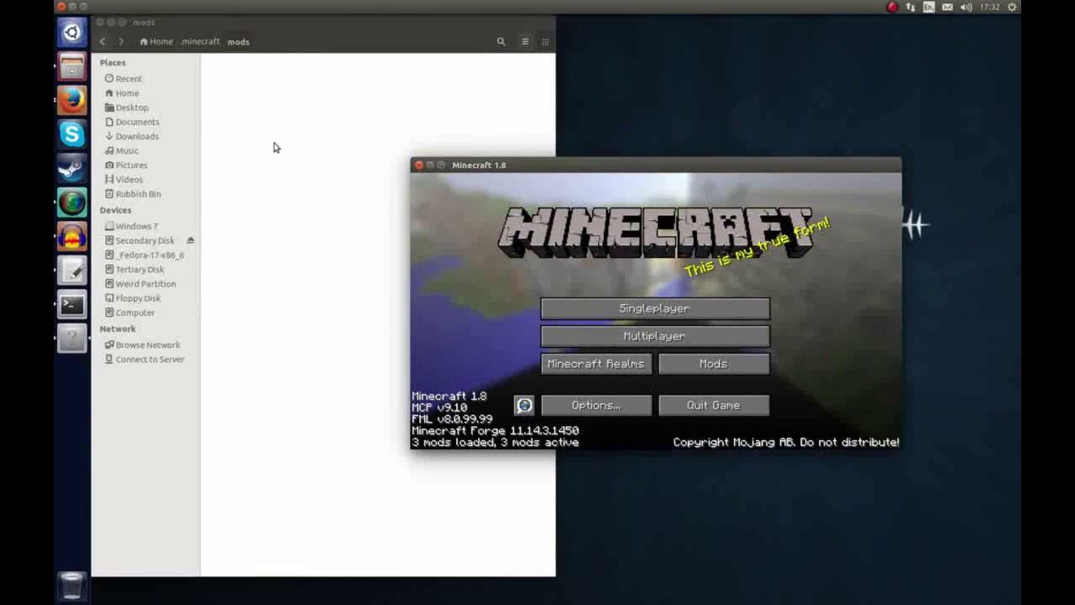